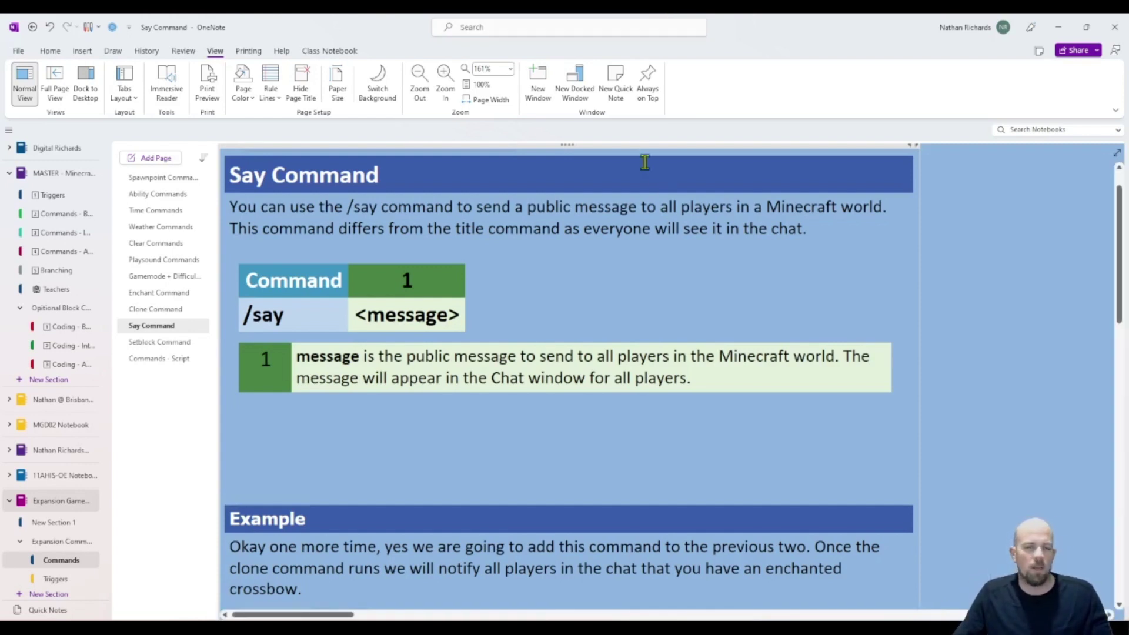
Step: Review the /say command syntax and the explanation of its message parameter on the Say Command page
left_click(308, 316)
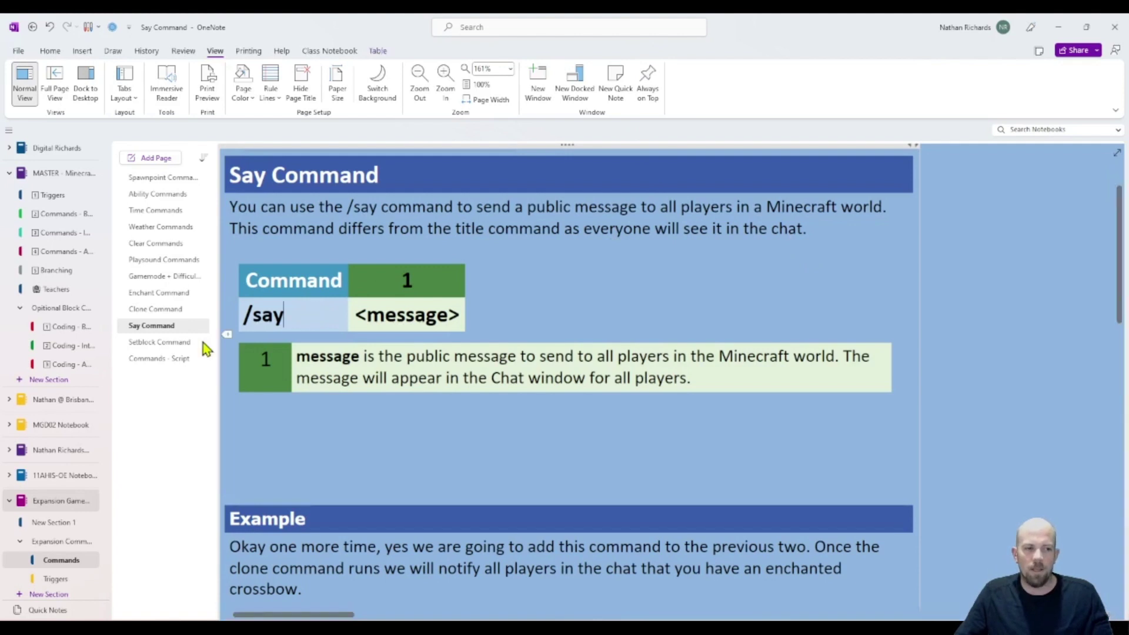
left_click(416, 315)
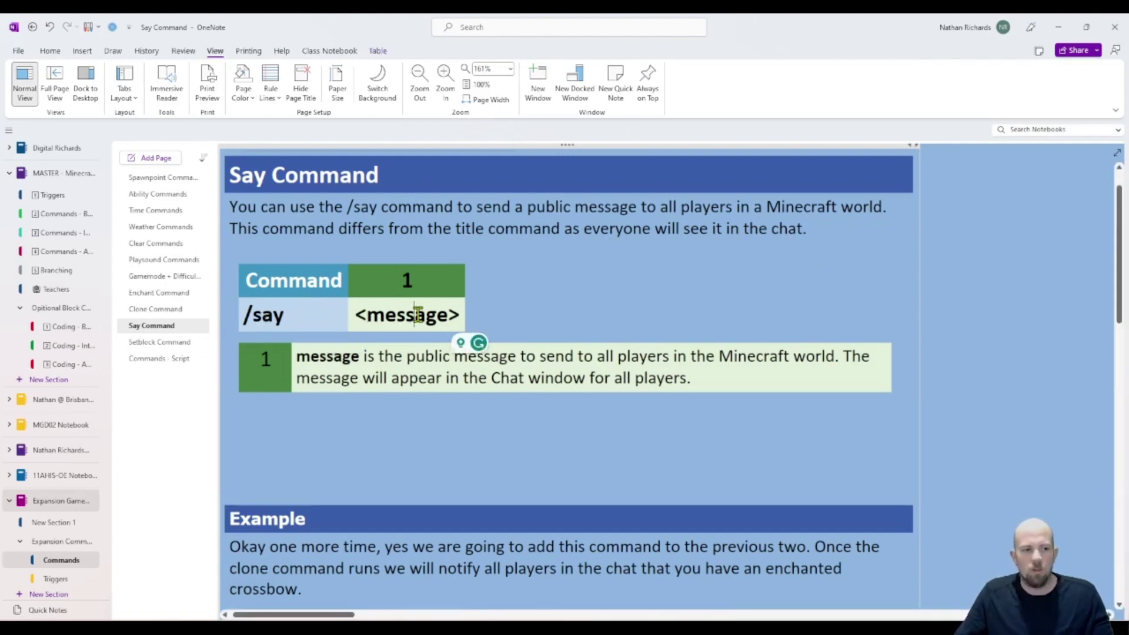
left_click_drag(401, 360, 514, 363)
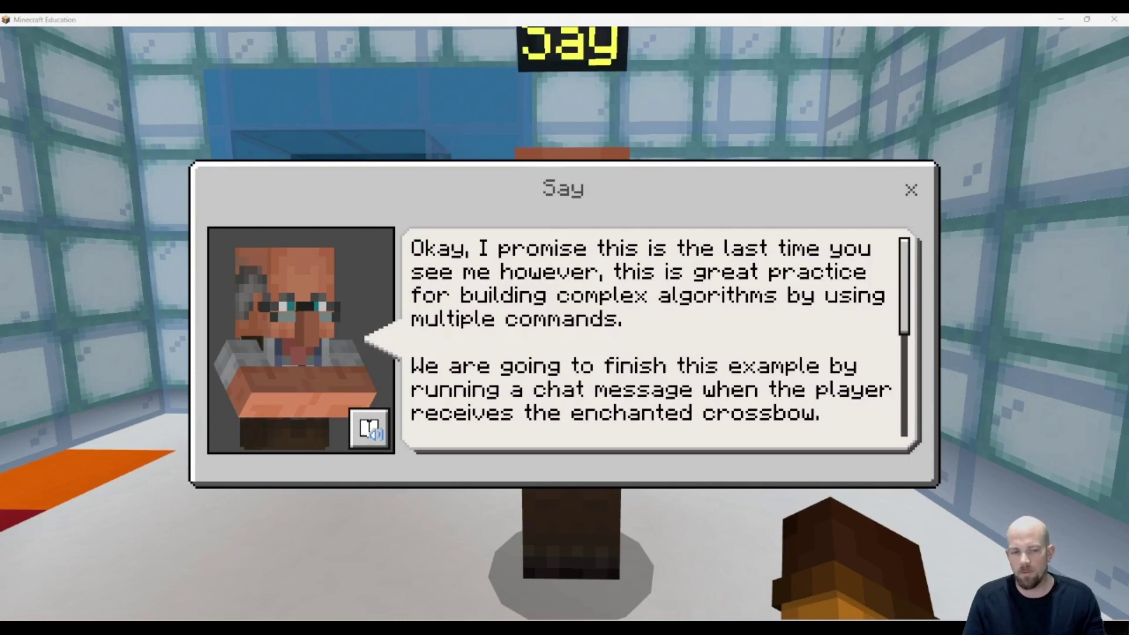
Step: Dismiss the Say character's dialogue in Minecraft Education and inspect the contents of the chest
left_click(911, 189)
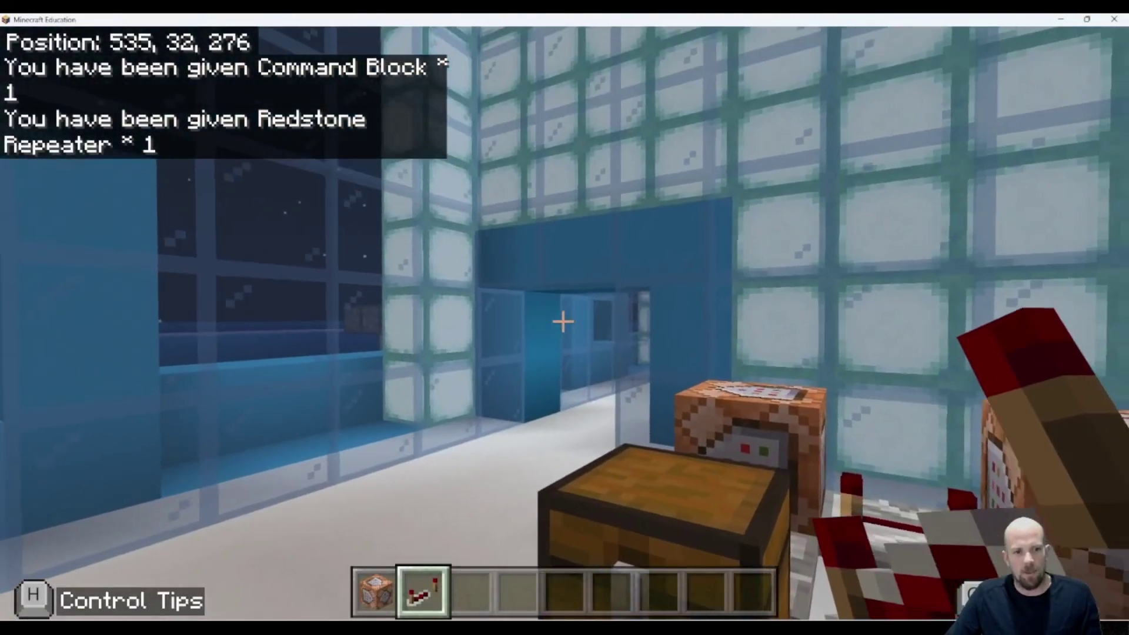
key("w")
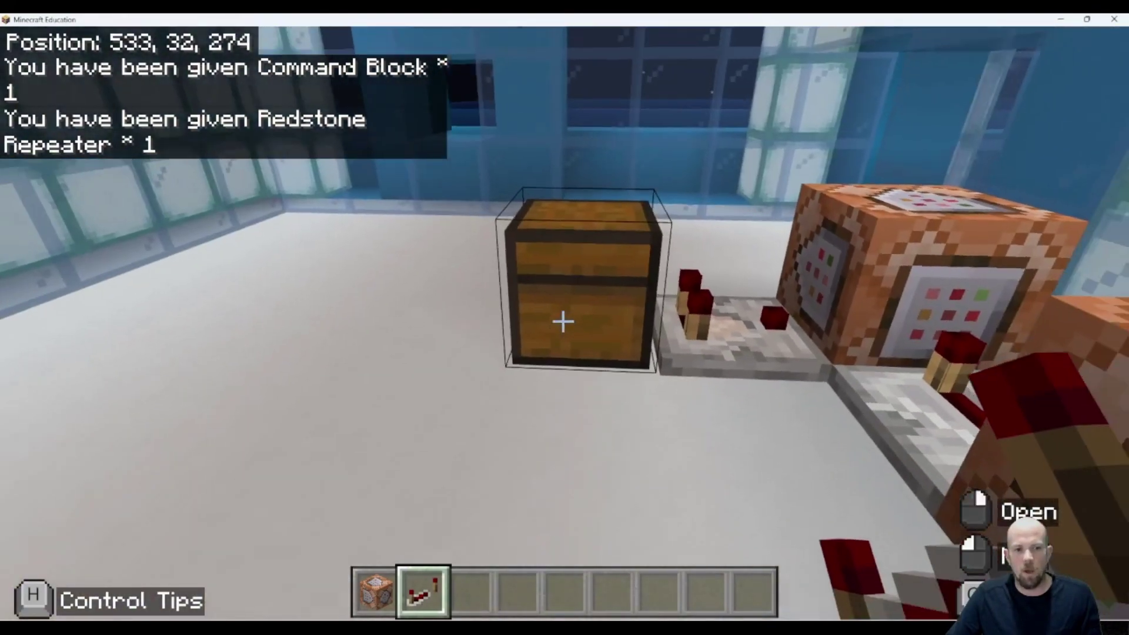
right_click(563, 321)
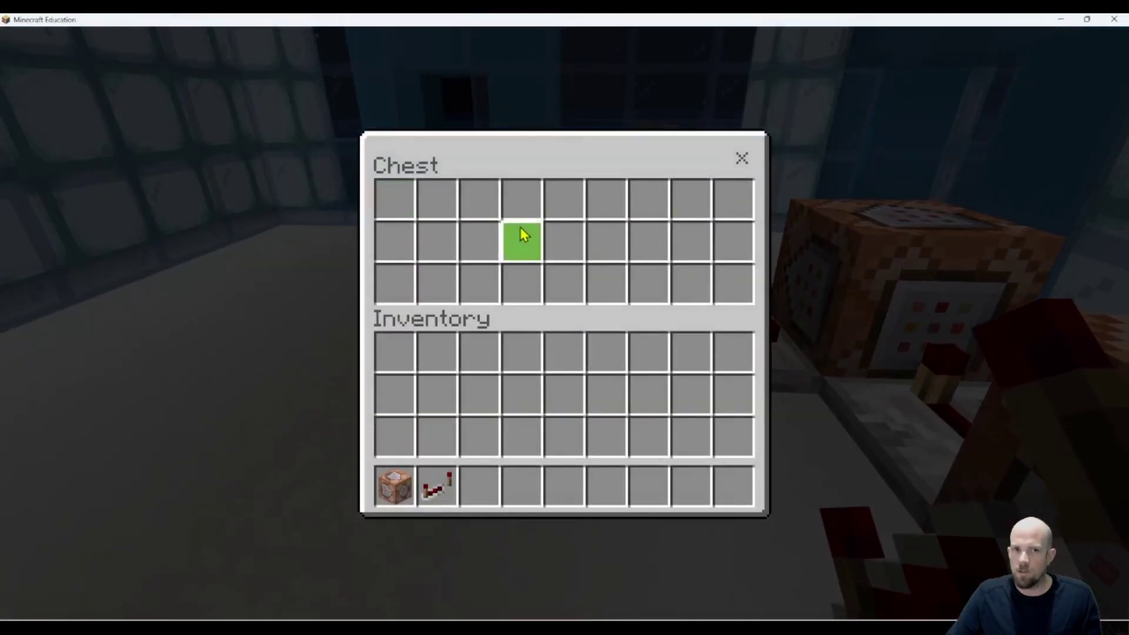
left_click(742, 158)
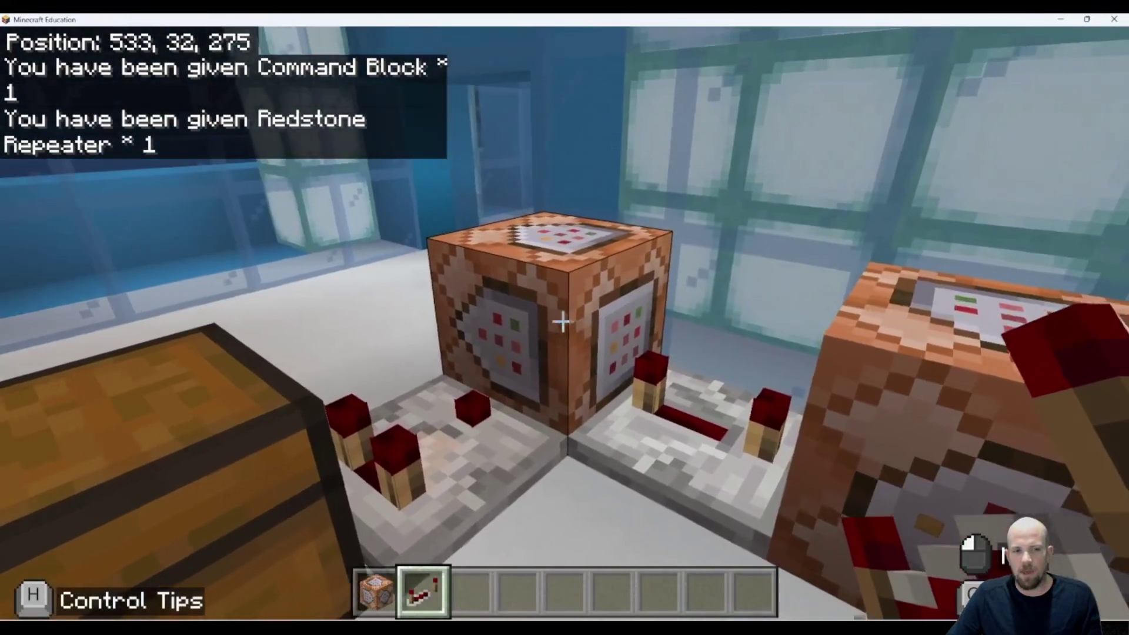
Step: Review the /enchant and /clone commands in the existing command blocks and look inside the chest again
right_click(563, 321)
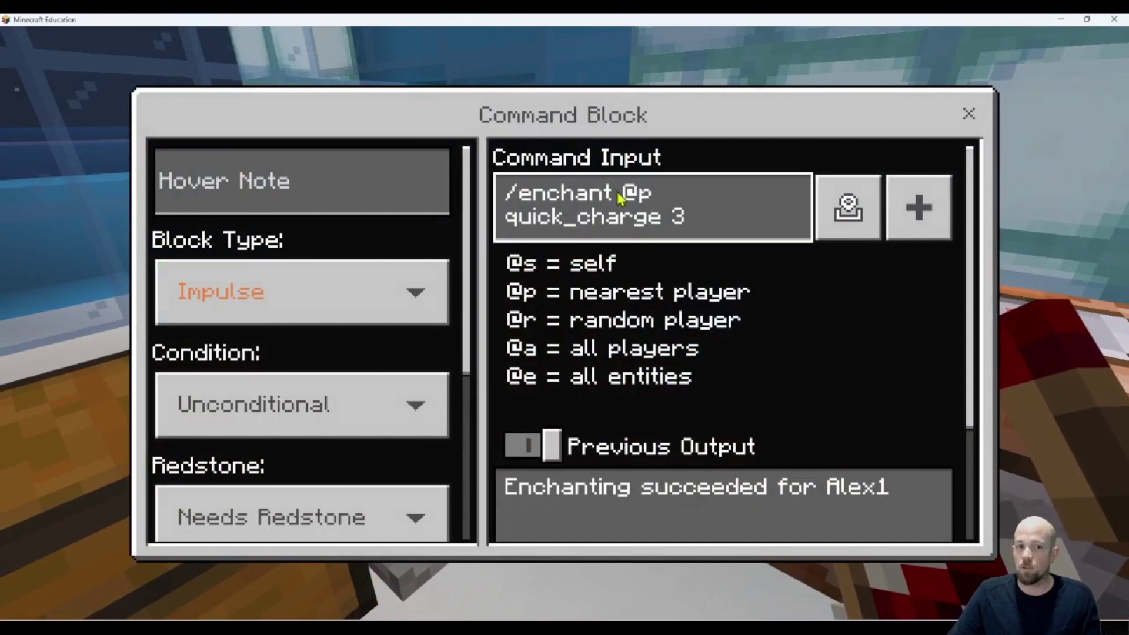
left_click(968, 113)
right_click(563, 321)
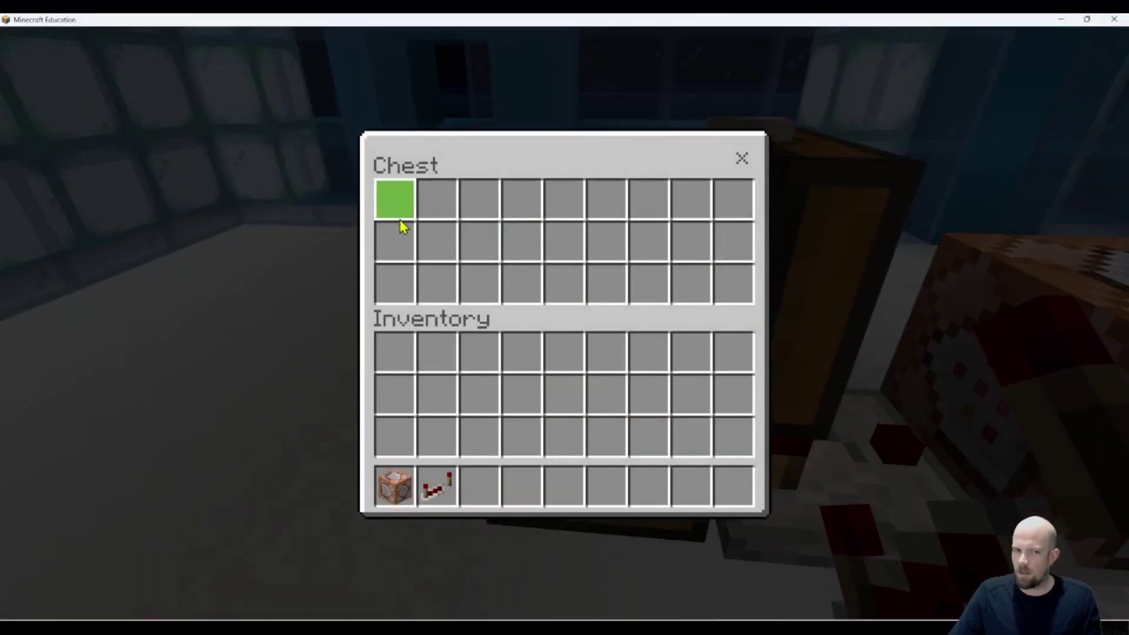
left_click(742, 159)
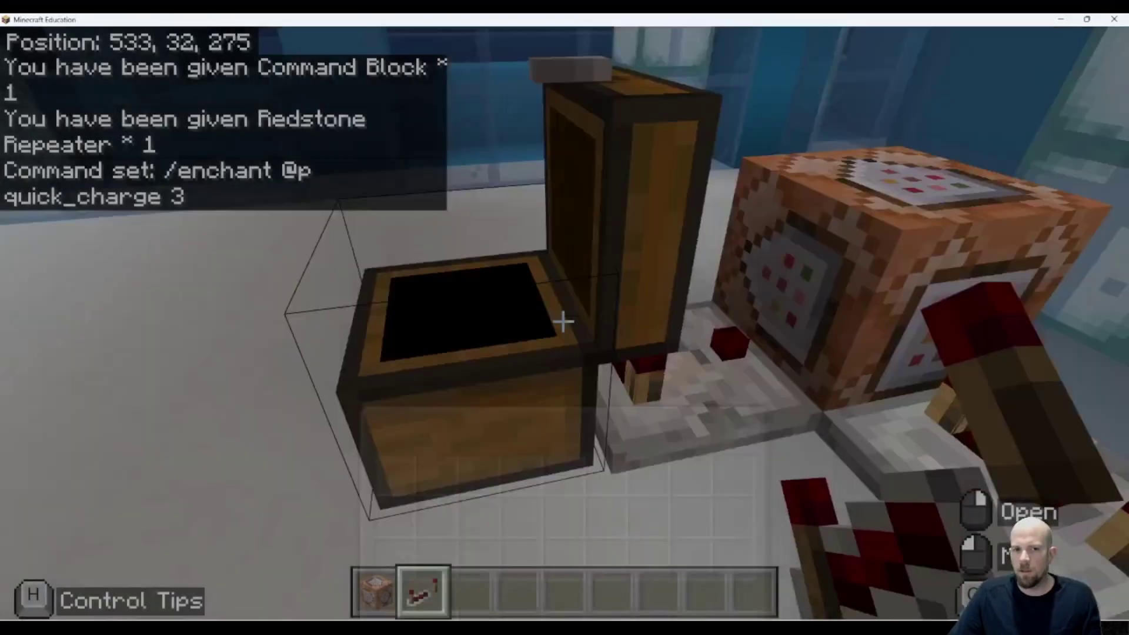
right_click(563, 322)
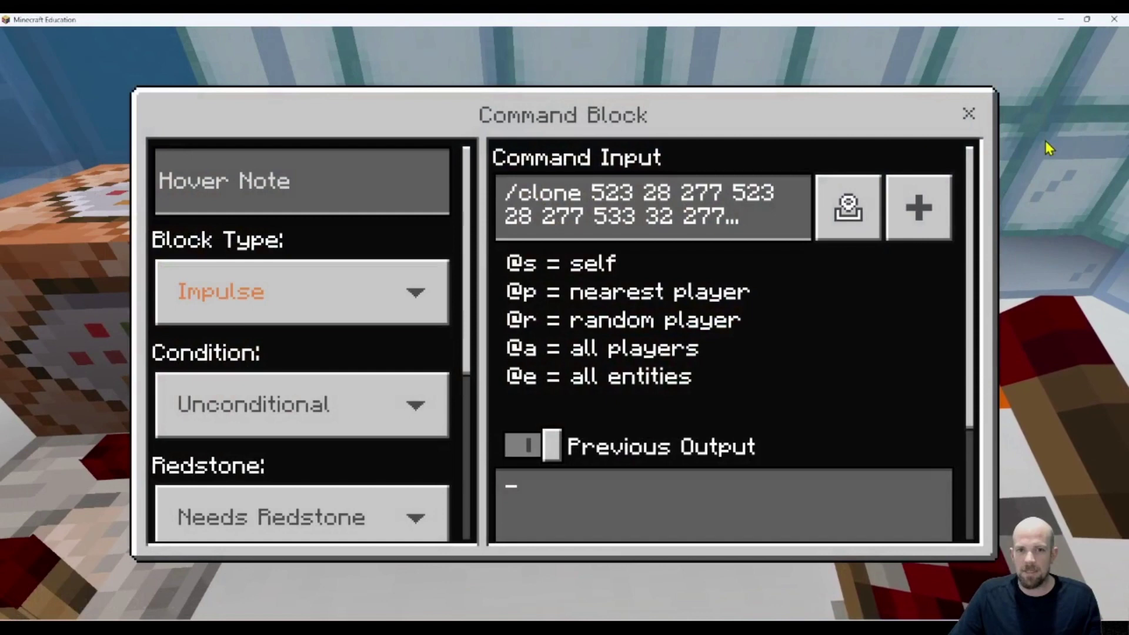
left_click(970, 122)
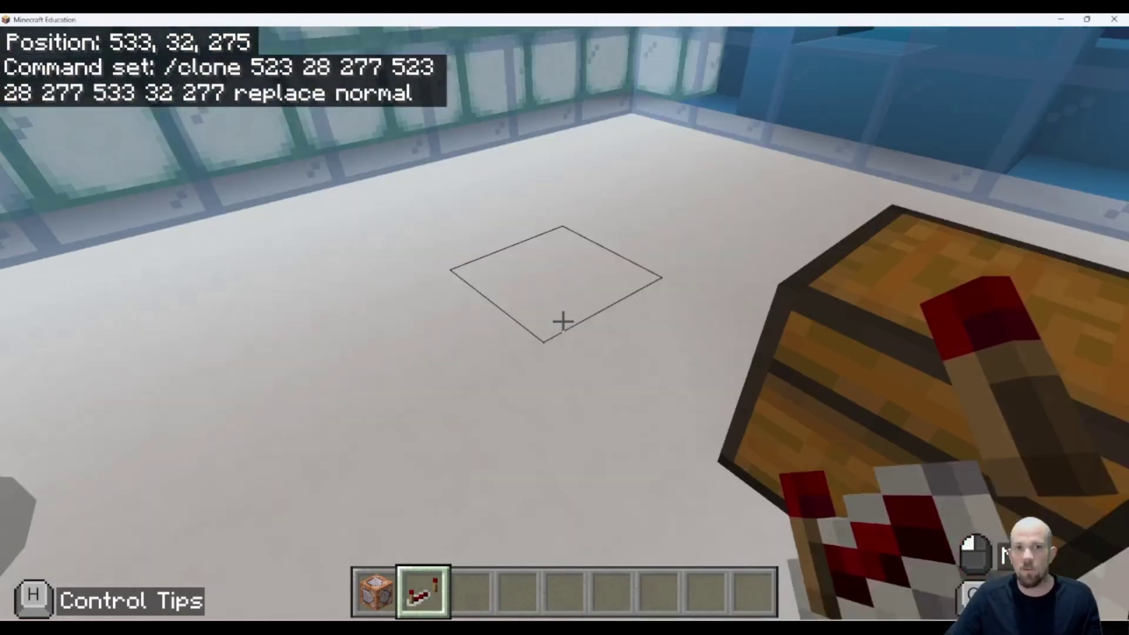
Step: Place a new command block in line with the /clone command block, leaving a one-block gap between them
key("w")
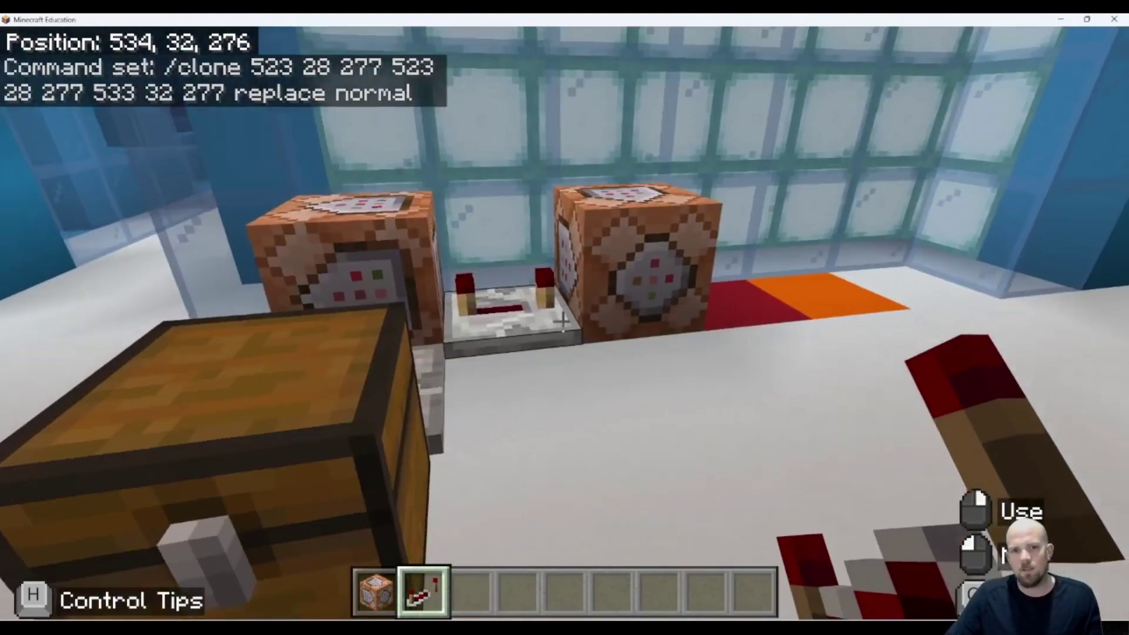
key("s")
key("s")
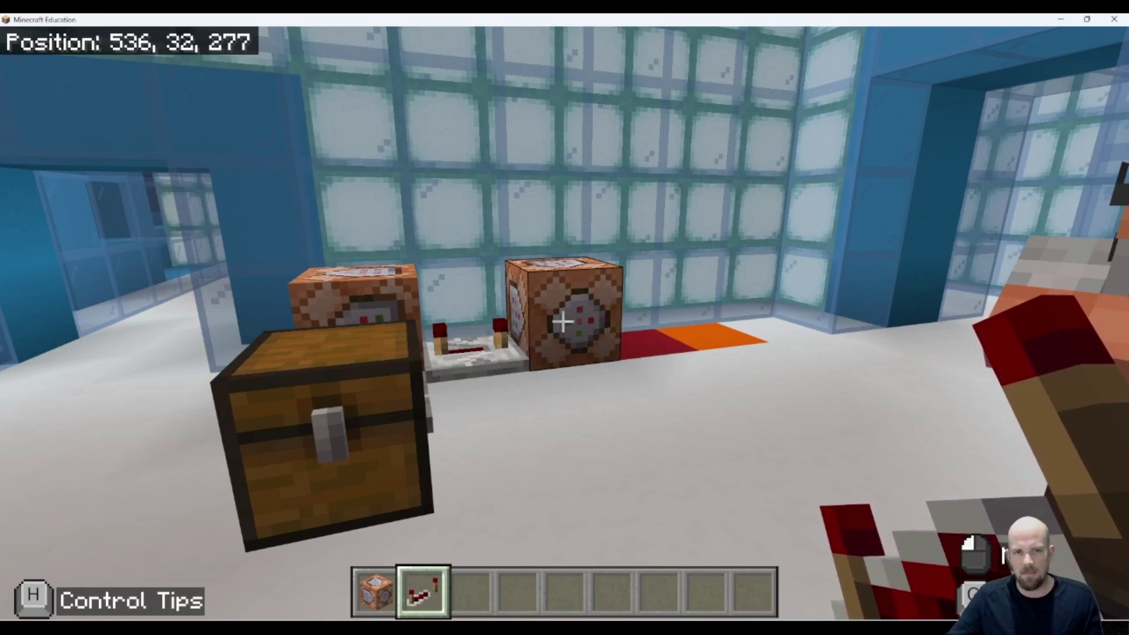
scroll(563, 322, "up", 2)
scroll(563, 322, "down", 2)
scroll(563, 322, "up", 1)
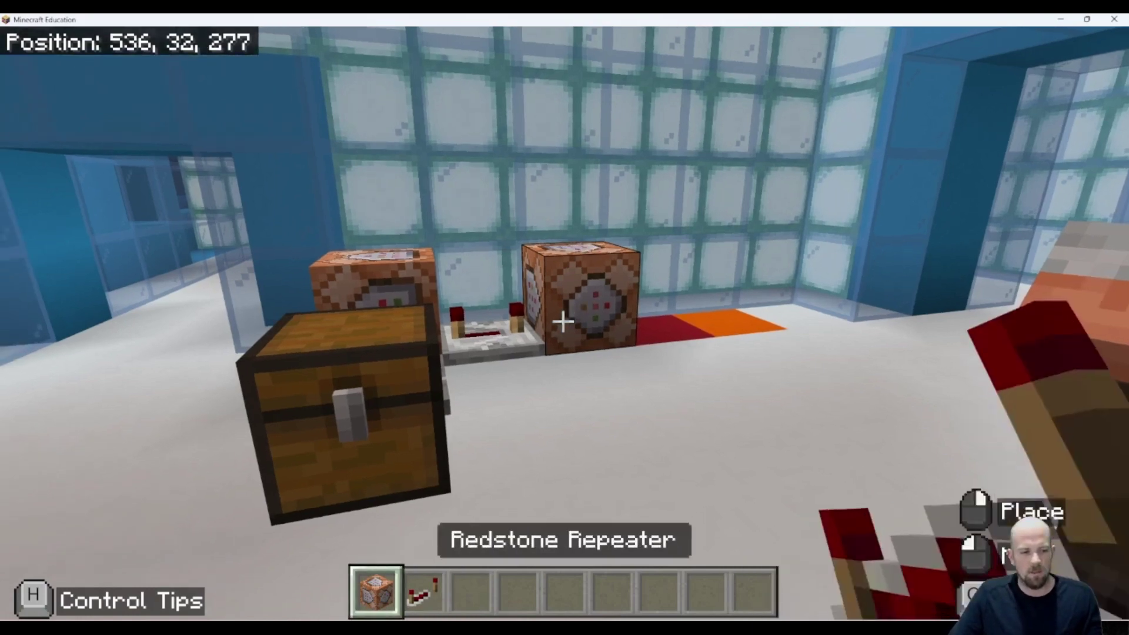
key("w")
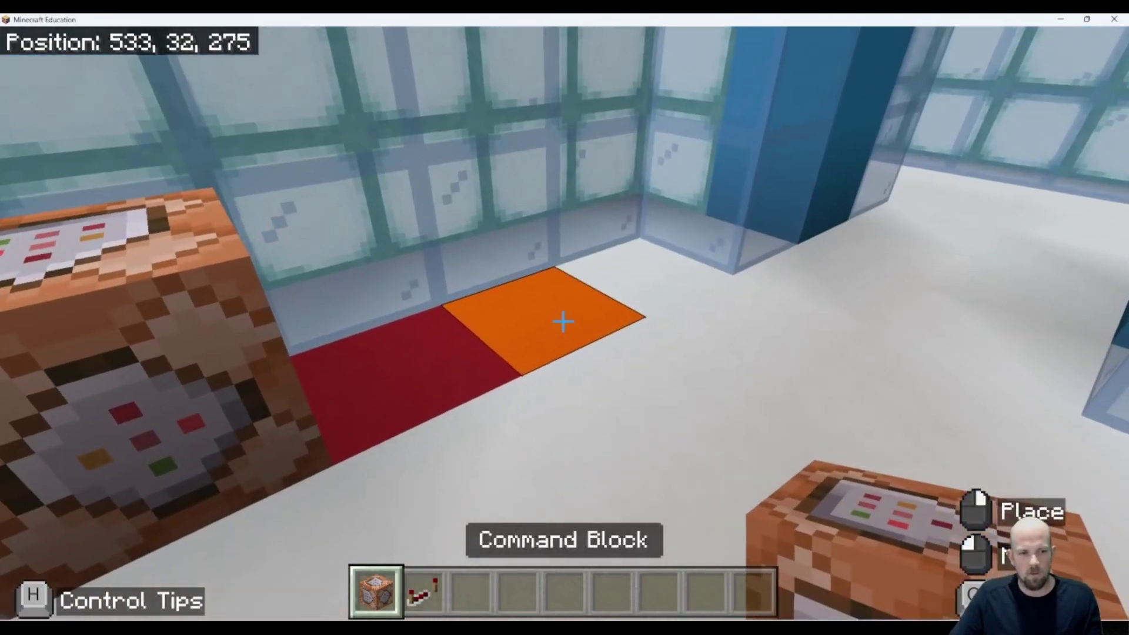
right_click(563, 322)
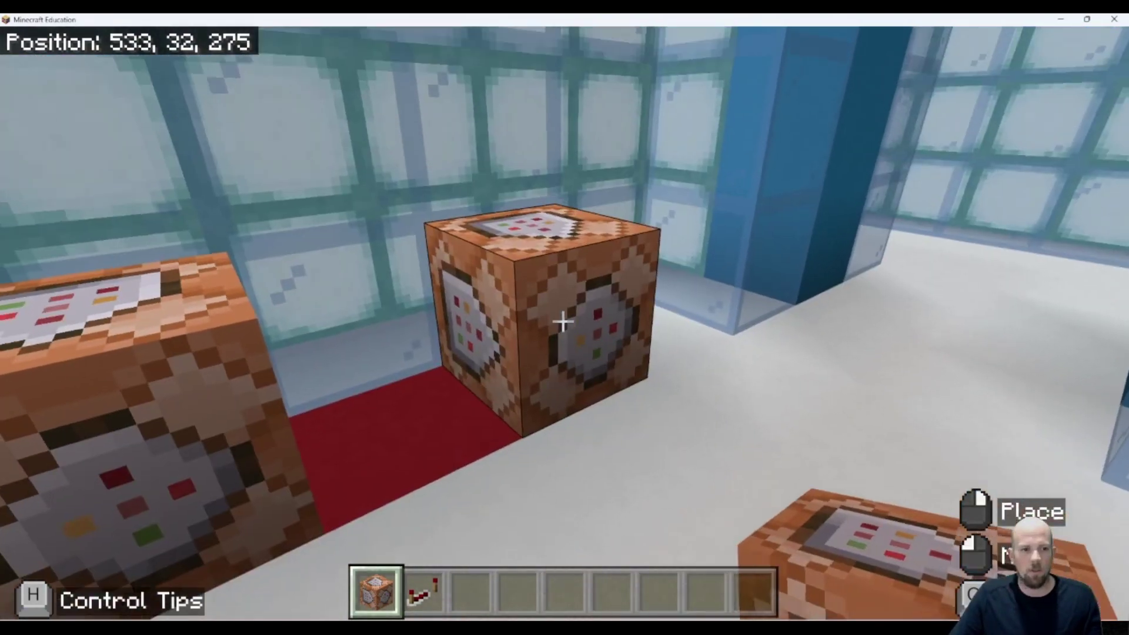
Step: Set the new command block's command to "/say Enchanted Crossbow Traded"
right_click(563, 322)
left_click(525, 184)
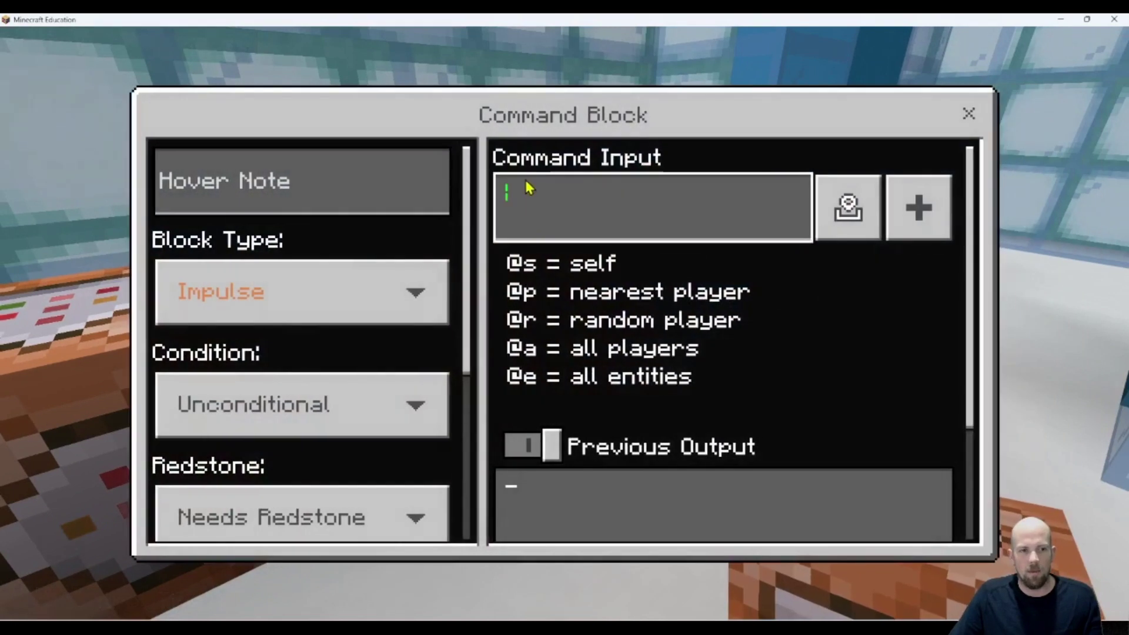
type("/")
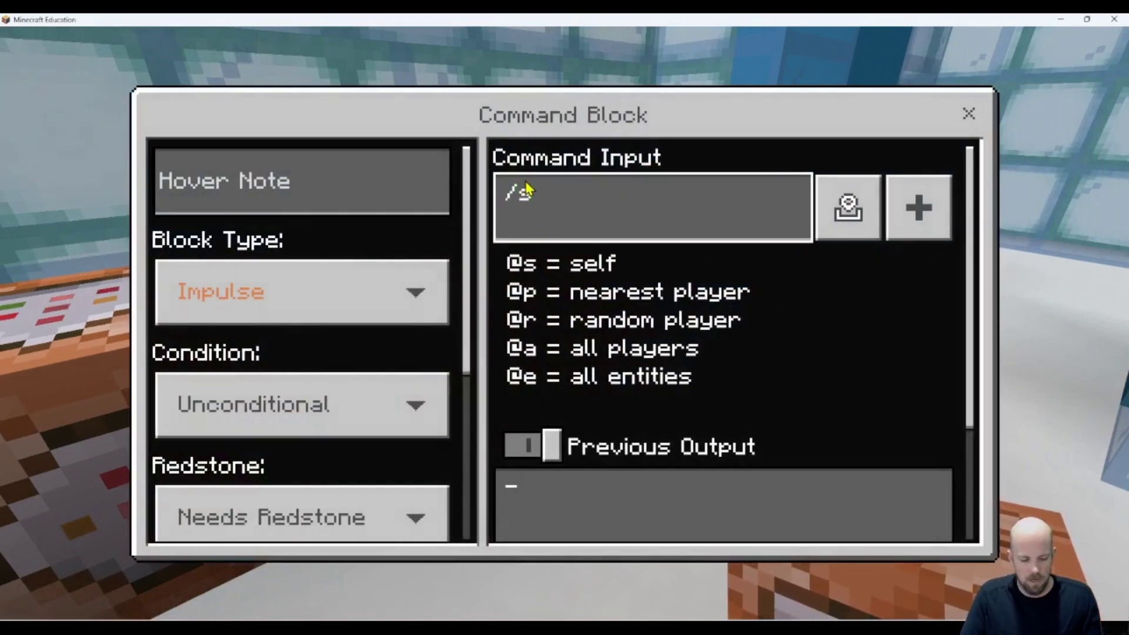
type("say ")
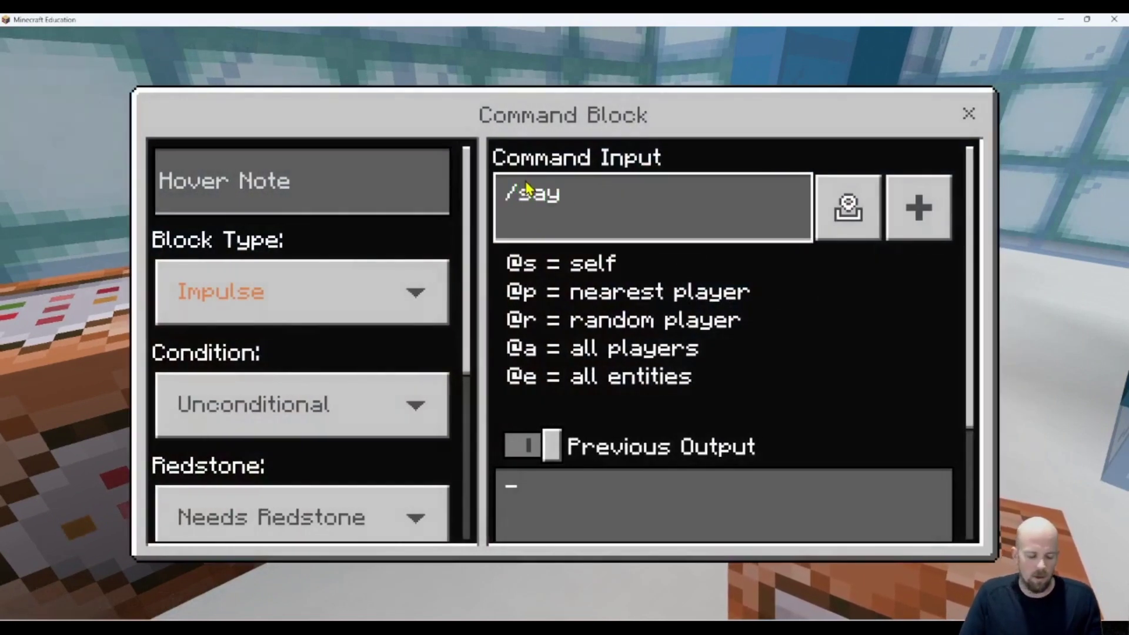
type("Enchanted")
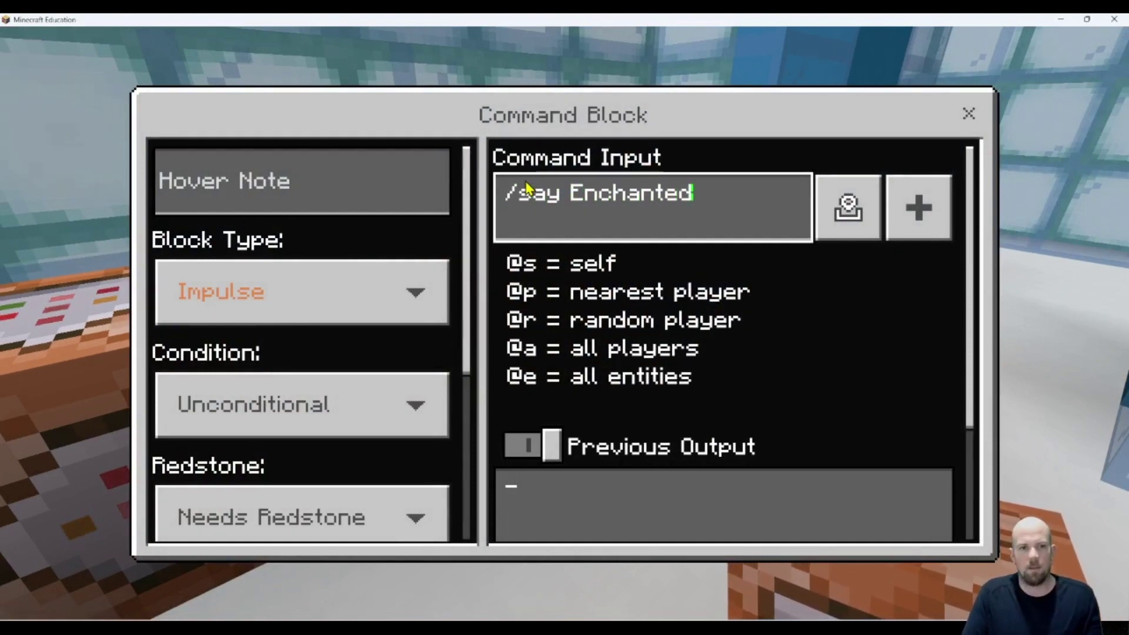
type(" C")
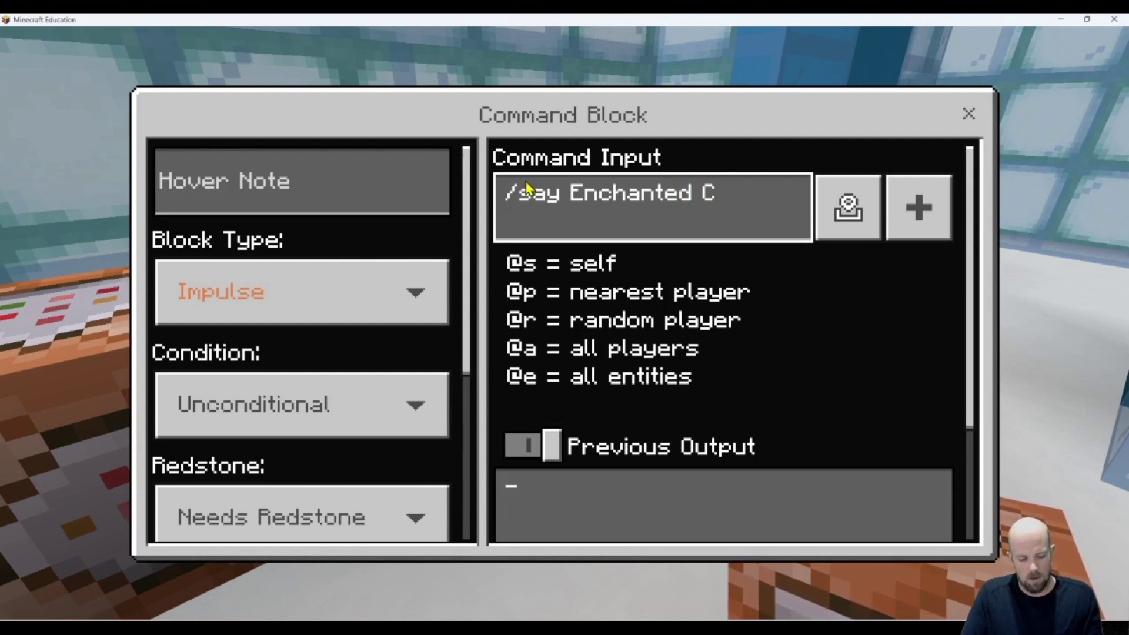
type("rossbow T")
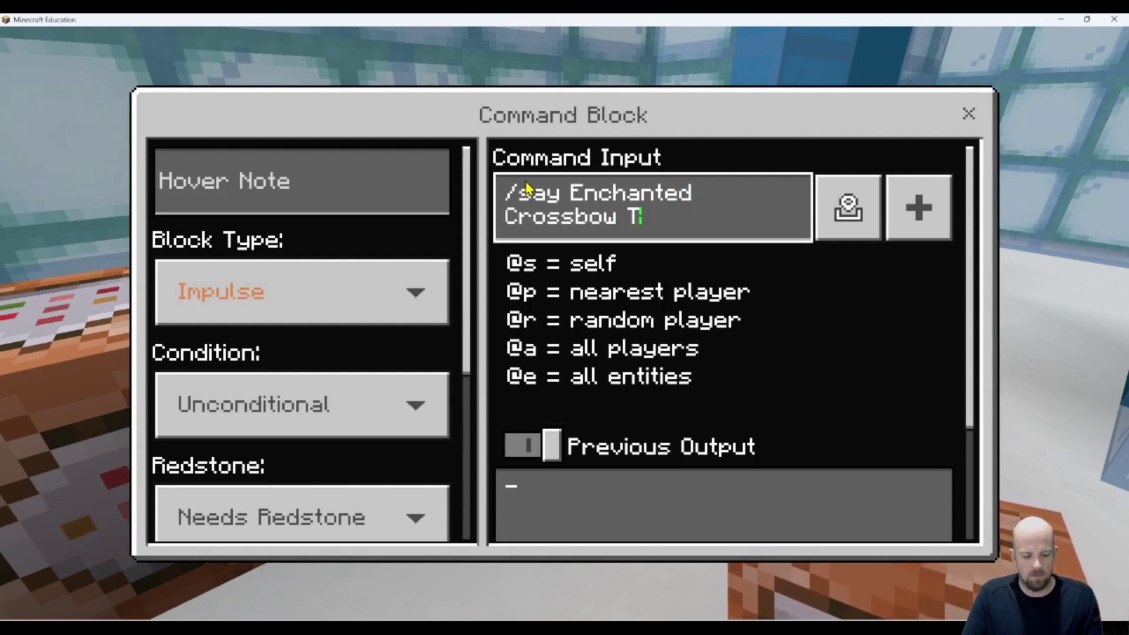
type("ra")
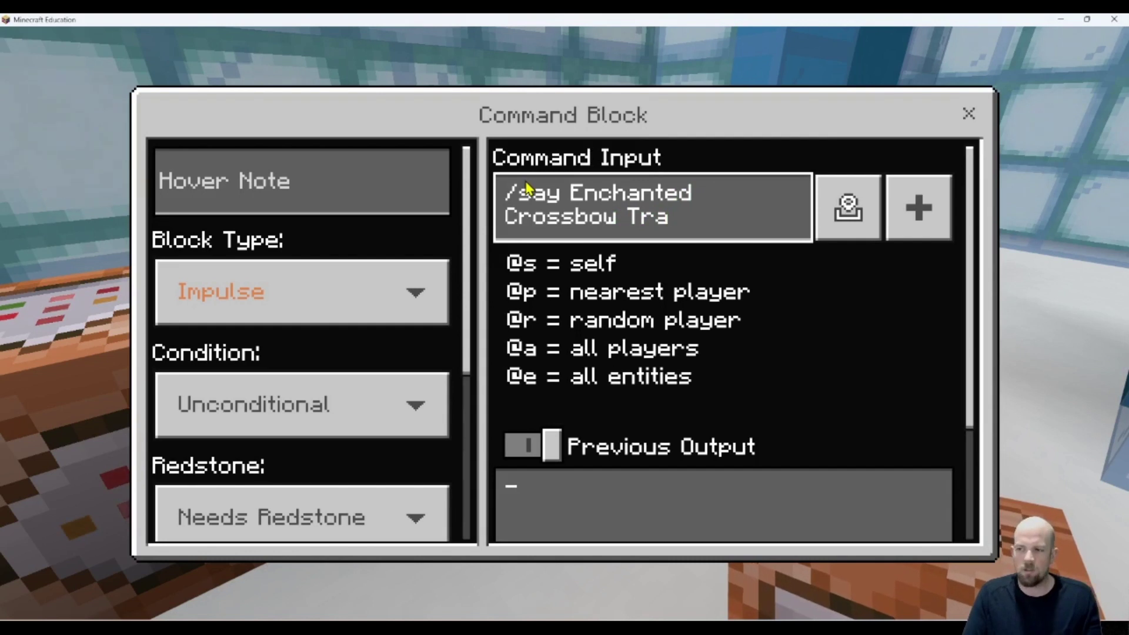
type("ded")
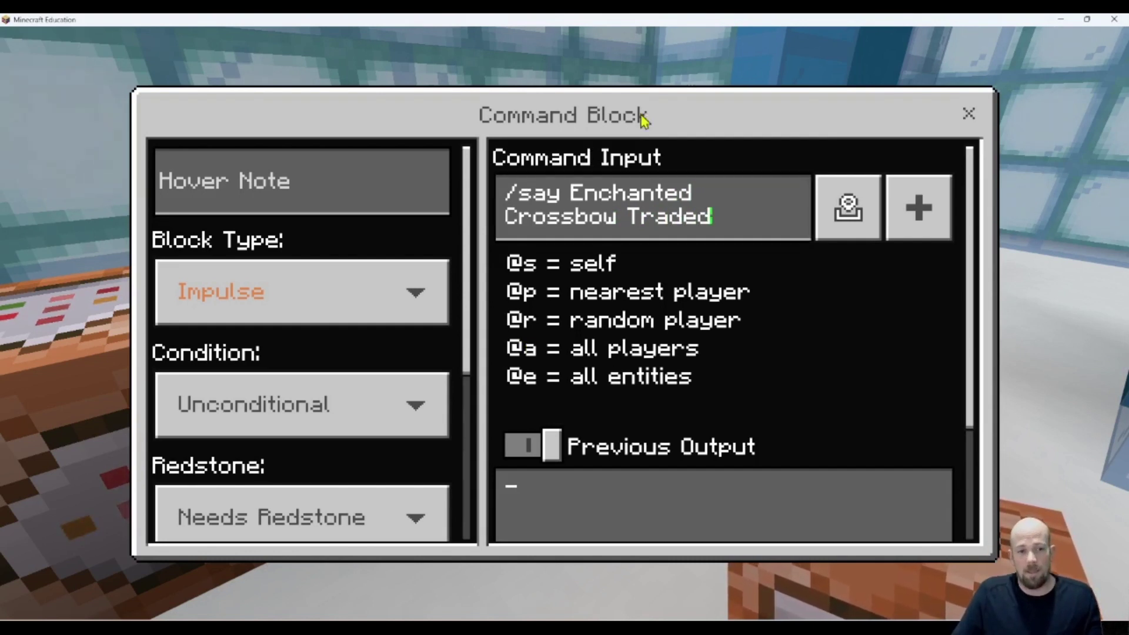
left_click(968, 114)
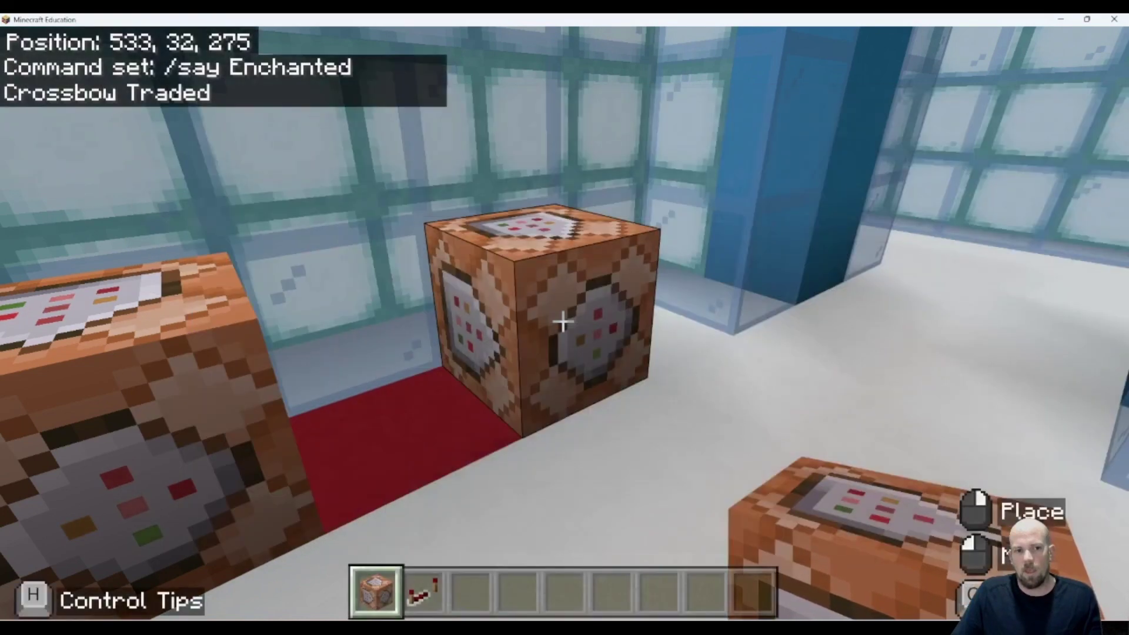
Step: Place a redstone repeater in the gap between the /clone command block and the /say command block
scroll(563, 321, "down", 2)
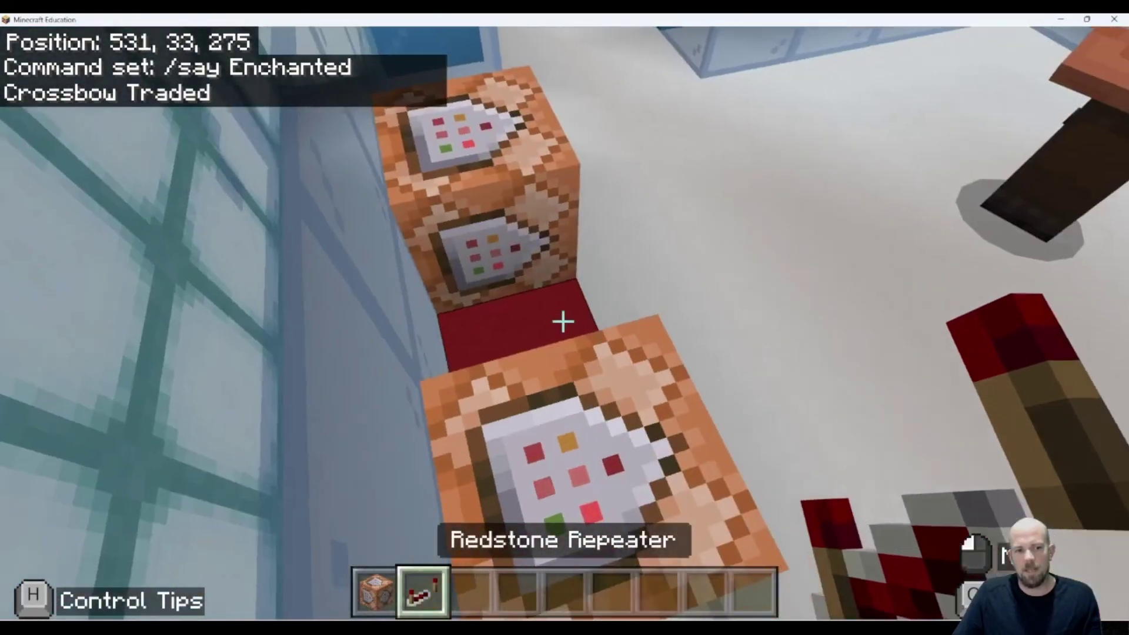
right_click(562, 321)
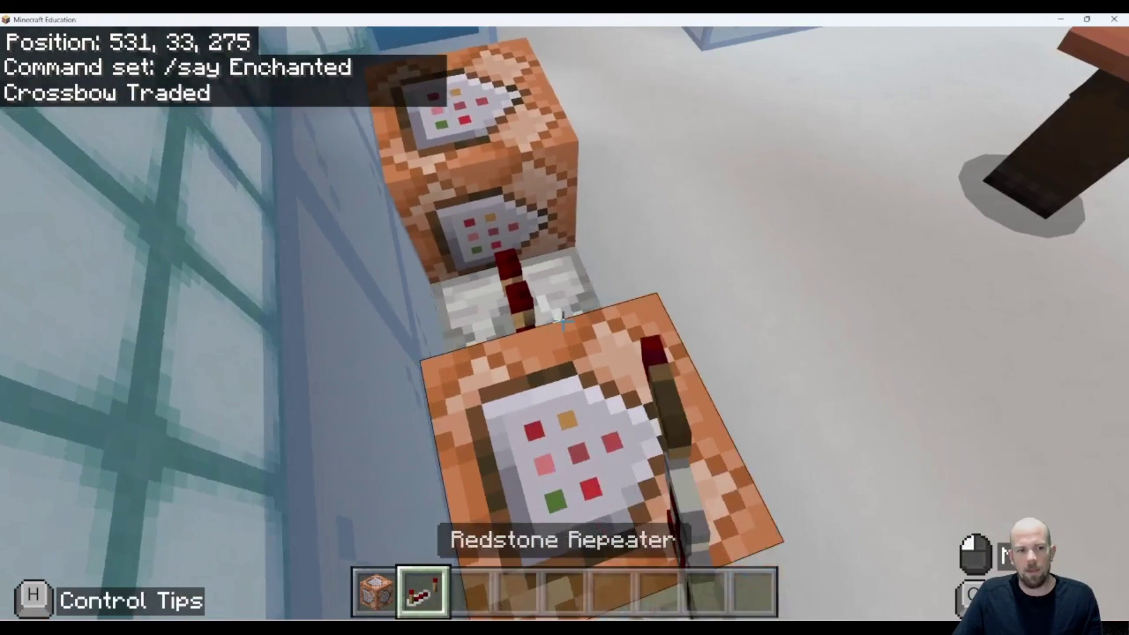
right_click(563, 321)
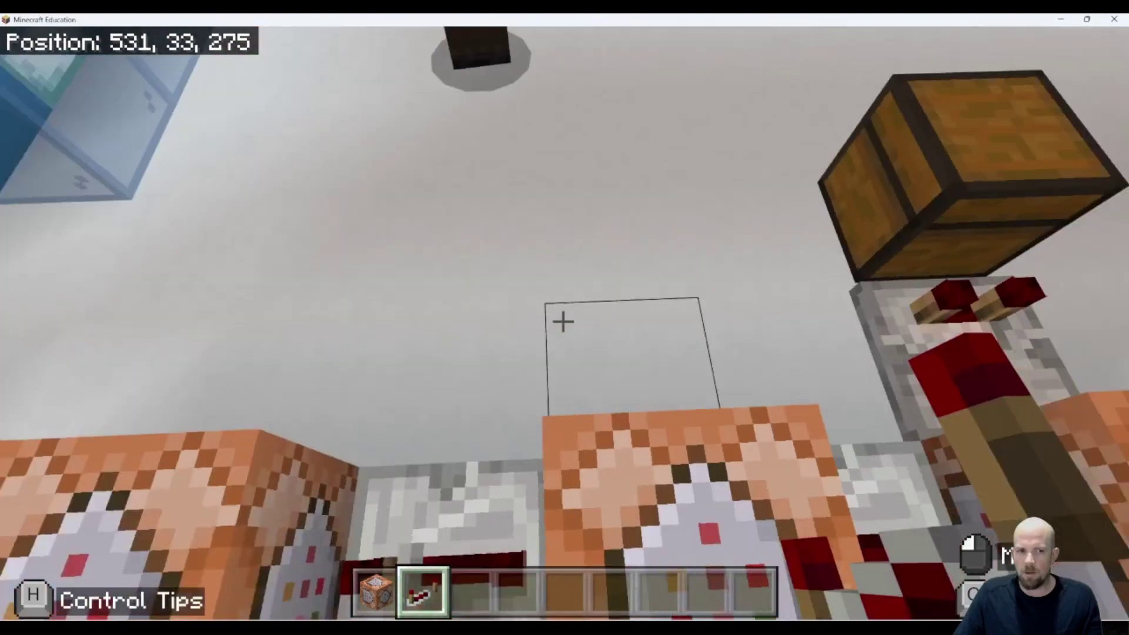
Step: Search the inventory for "dia" and put a stack of 64 diamonds in the third hotbar slot
key("w")
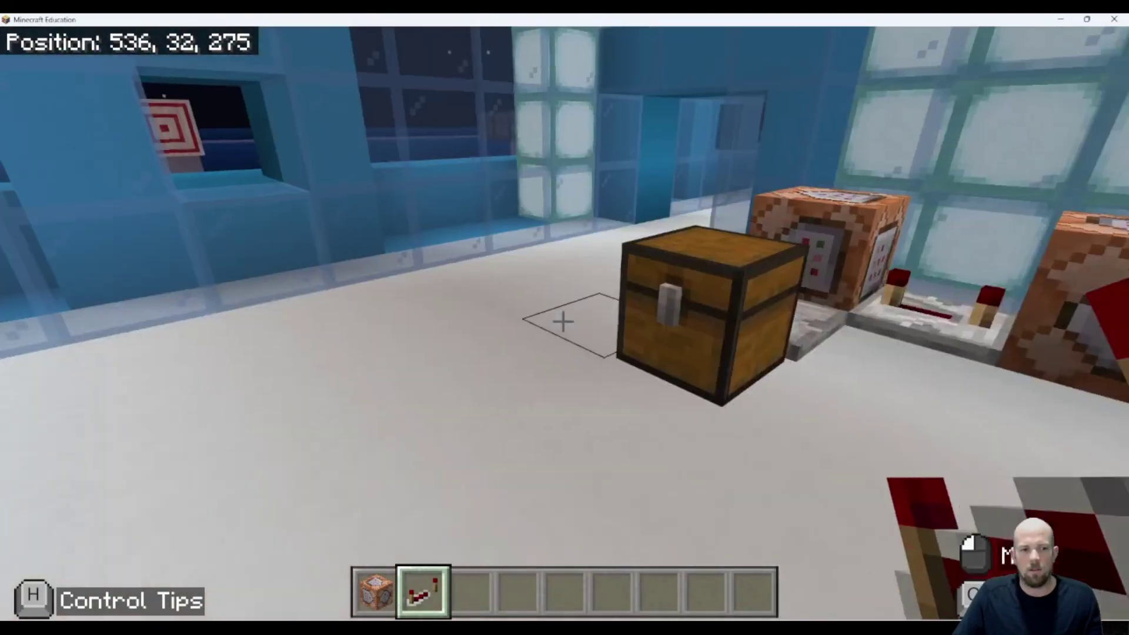
key("e")
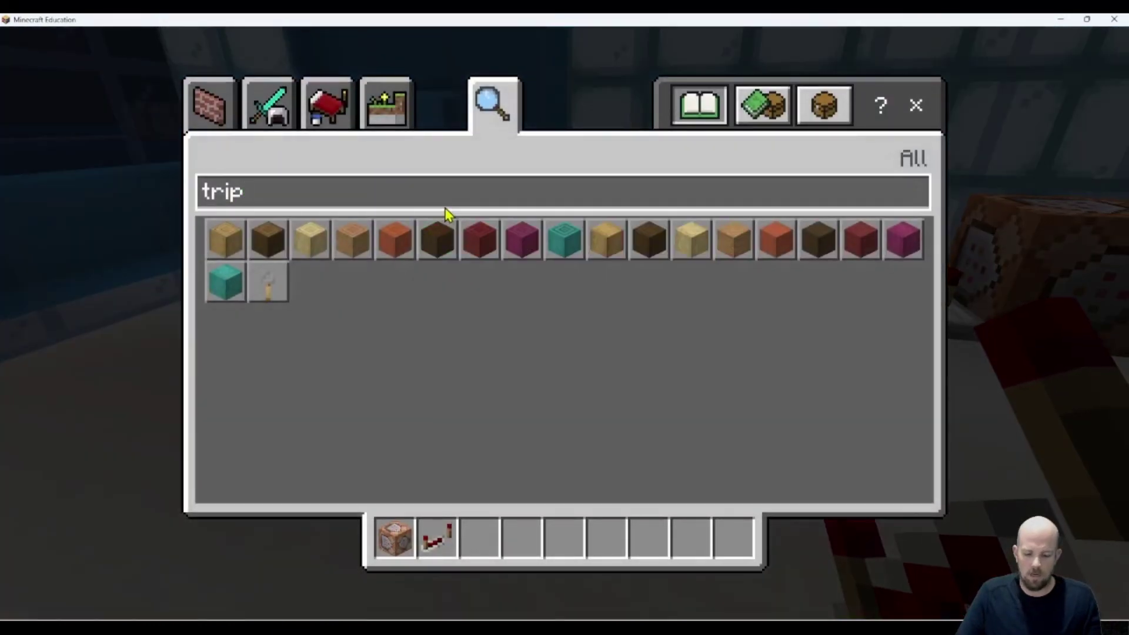
key("BackSpace")
key("BackSpace")
key("BackSpace")
key("BackSpace")
type("dia")
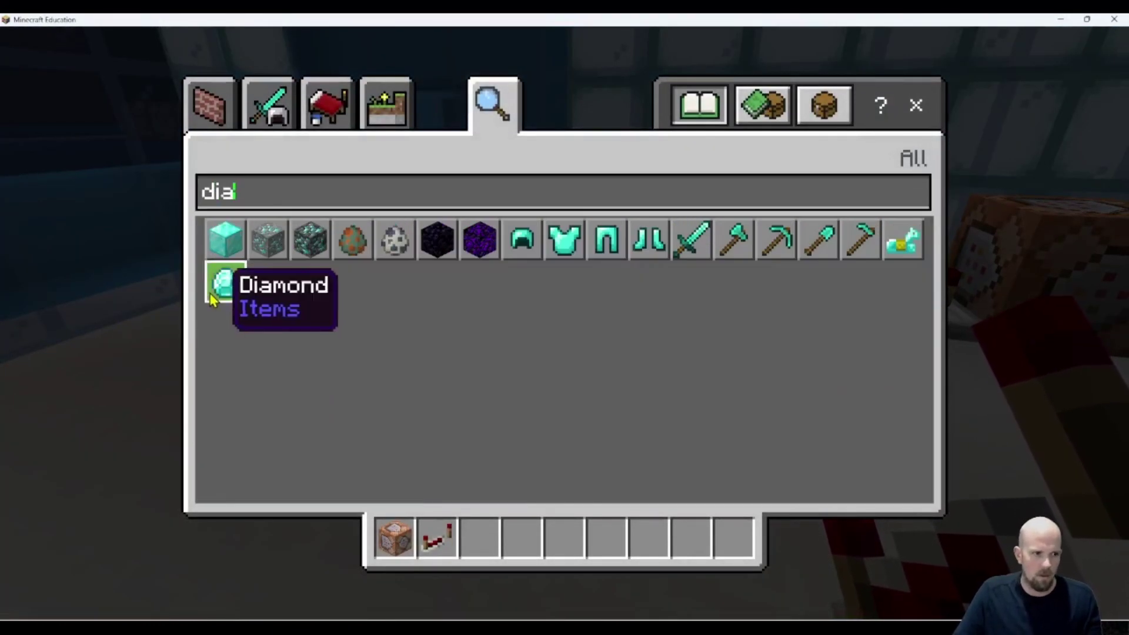
left_click(213, 300)
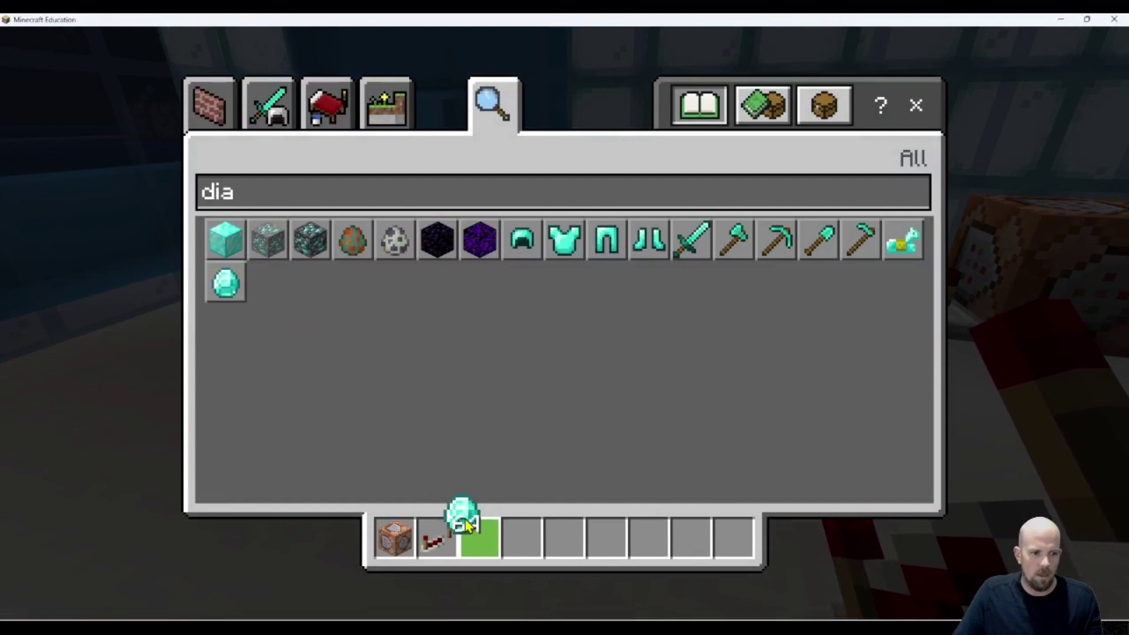
left_click(473, 532)
Step: Search the inventory for "cros" and put a crossbow in the fourth hotbar slot
key("BackSpace")
key("BackSpace")
key("BackSpace")
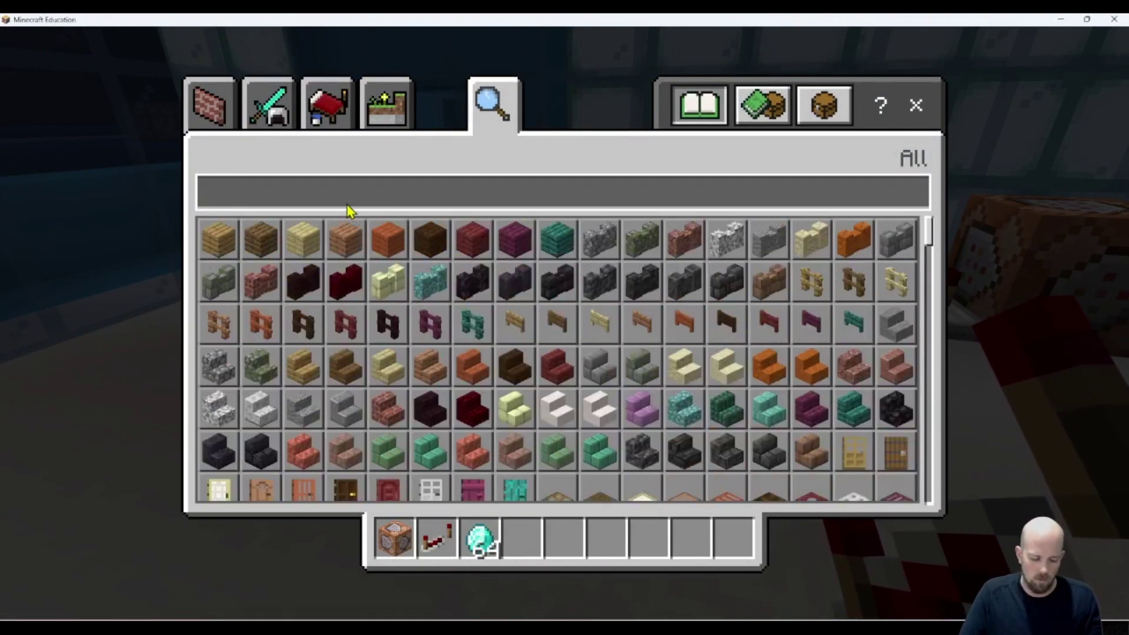
type("cros")
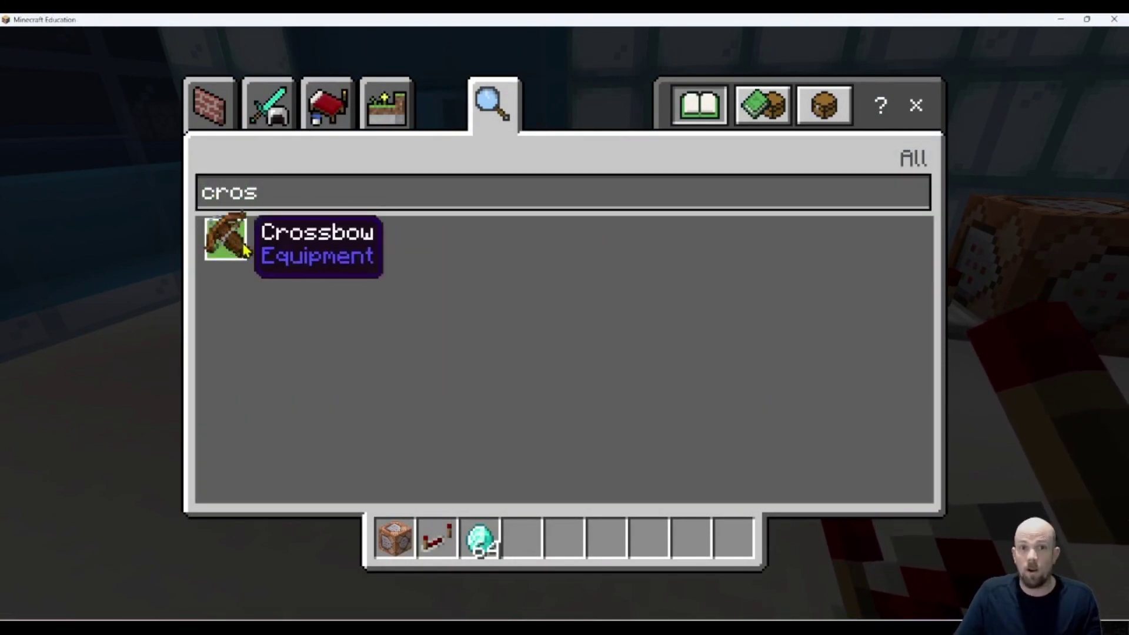
left_click(226, 239)
left_click(522, 538)
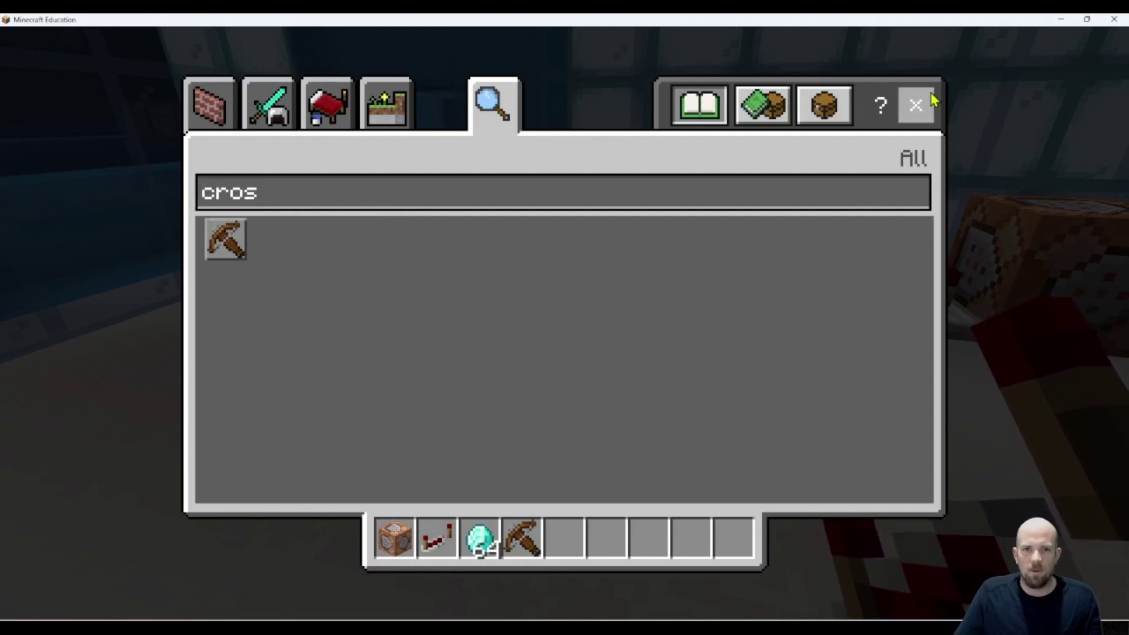
Step: Close the inventory and hold the crossbow from the fourth hotbar slot
left_click(916, 105)
scroll(565, 318, "up", 2)
scroll(565, 318, "down", 2)
scroll(564, 322, "down", 2)
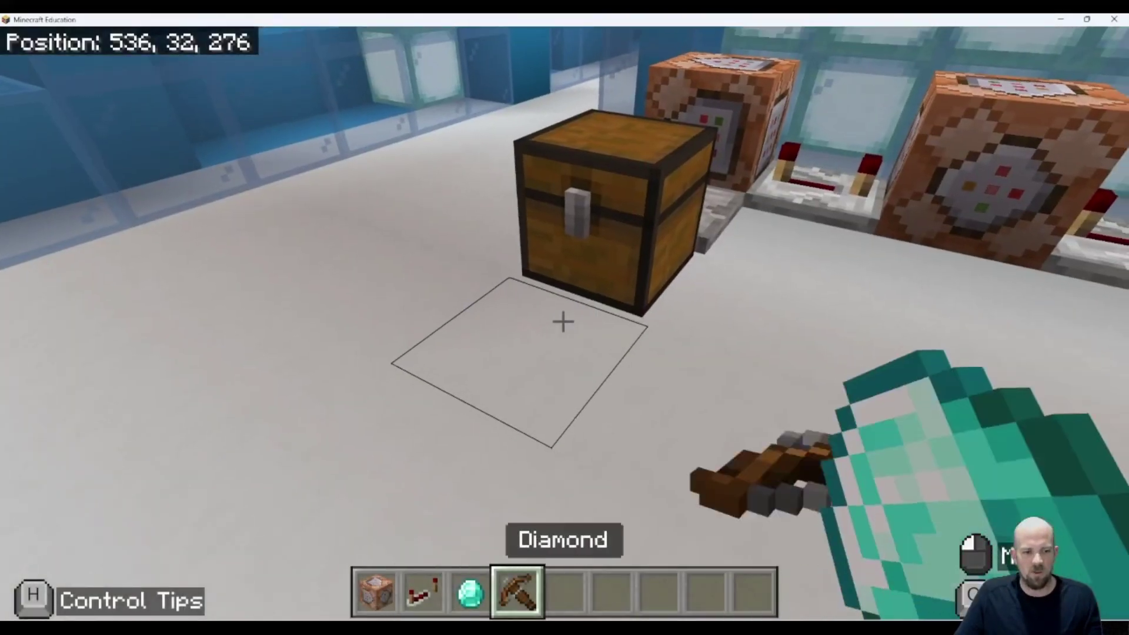
Step: Open the chest beside the command block chain and put the diamonds in it to trigger the trade while holding the crossbow
key("w")
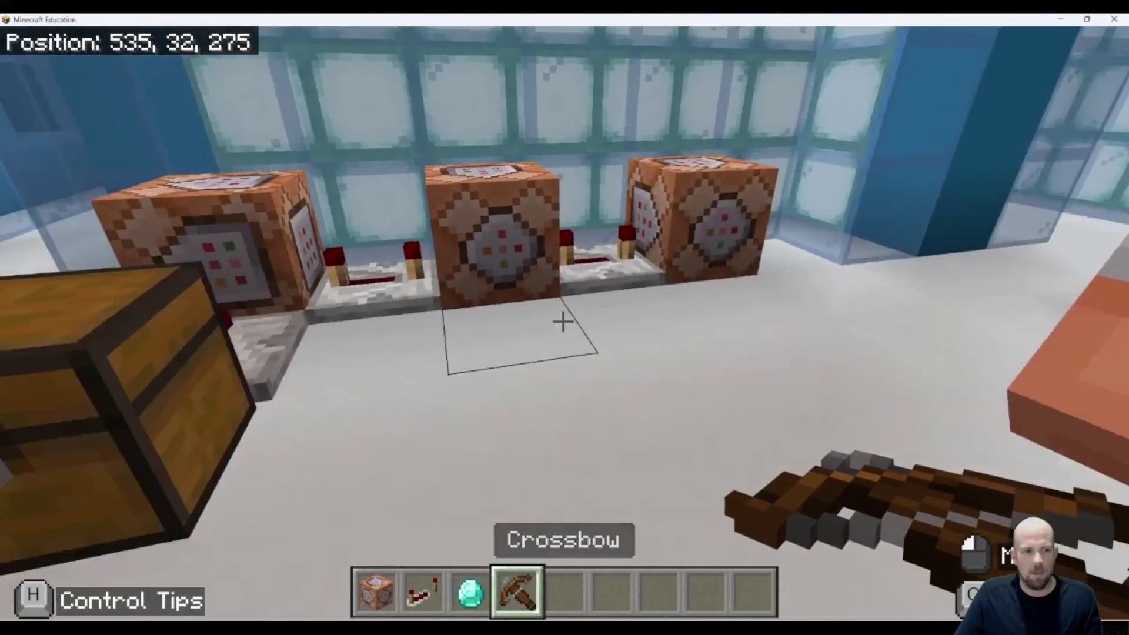
key("s")
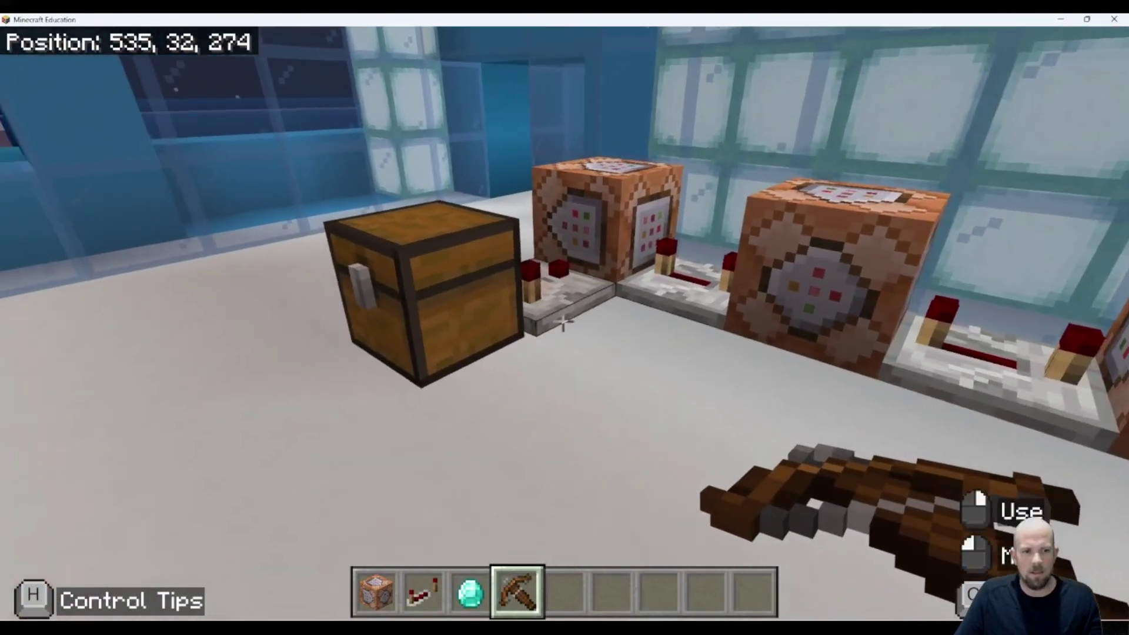
key("w")
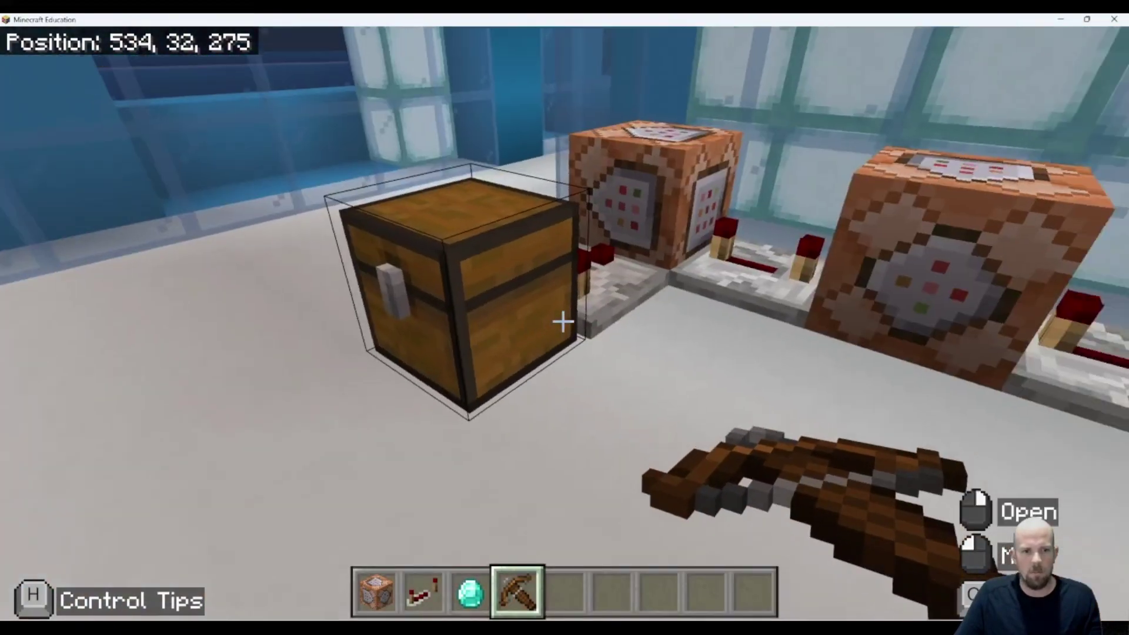
key("s")
key("w")
key("s")
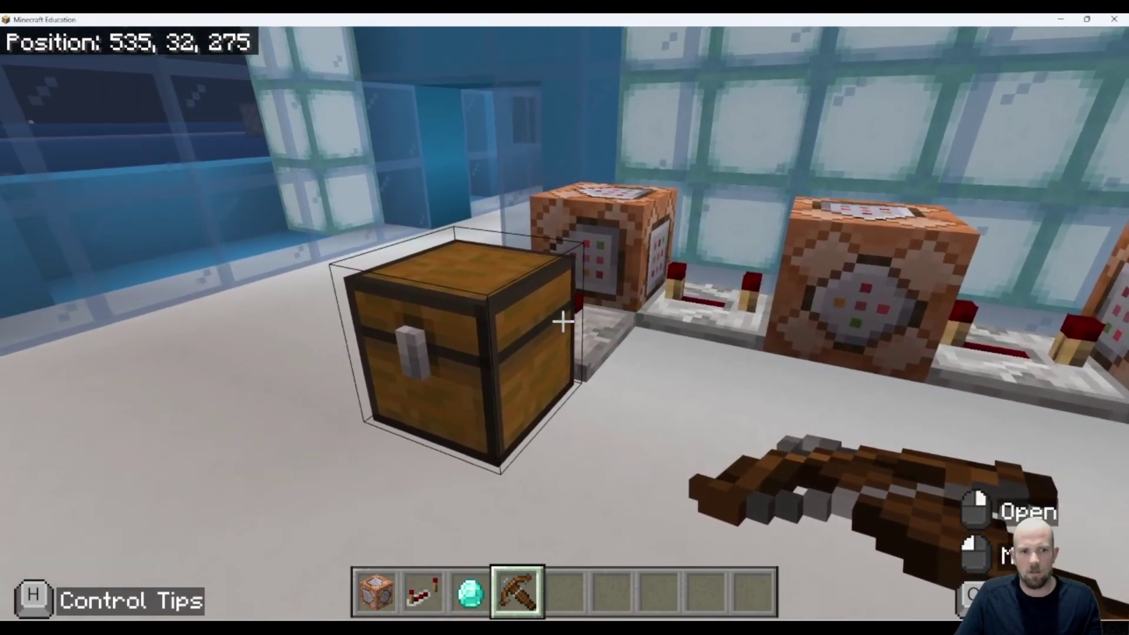
right_click(563, 321)
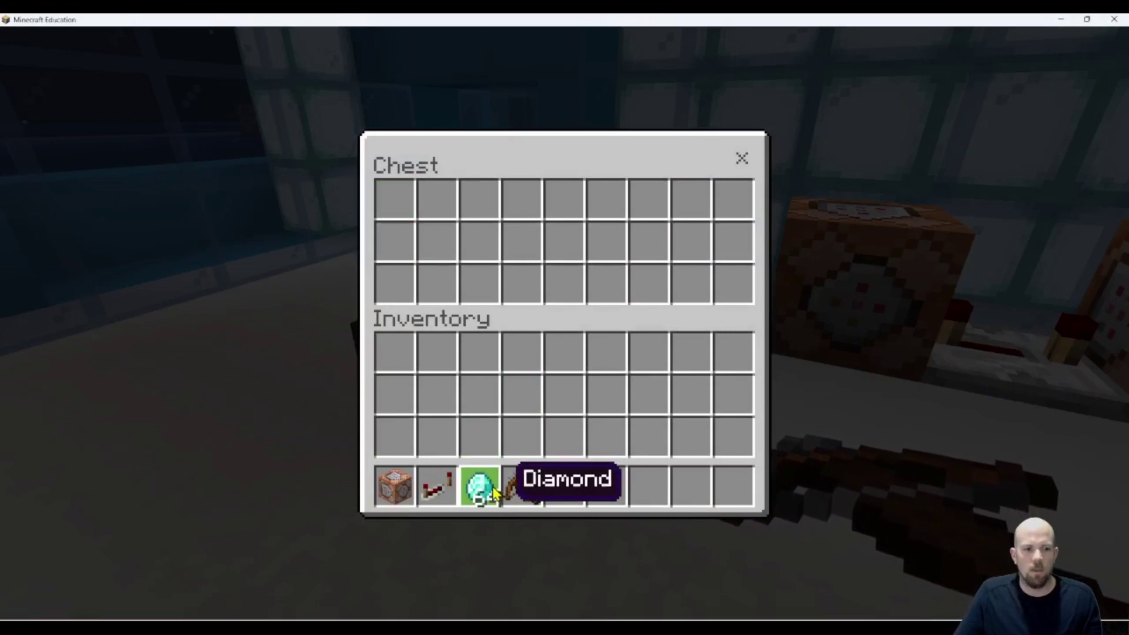
left_click_drag(494, 486, 409, 282)
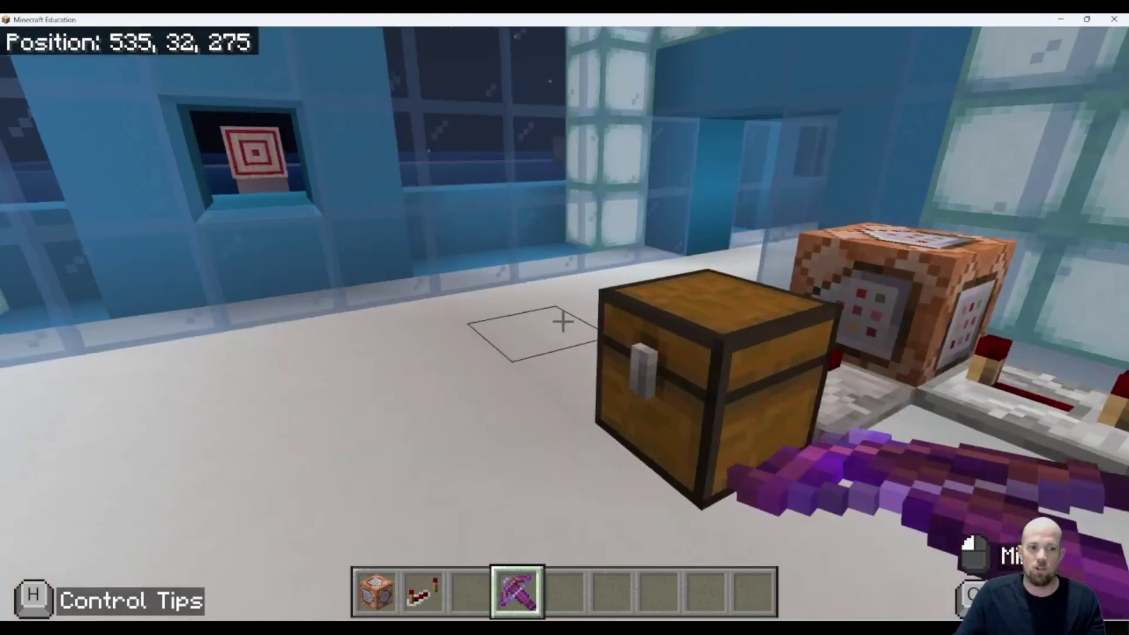
mouse_move(565, 321)
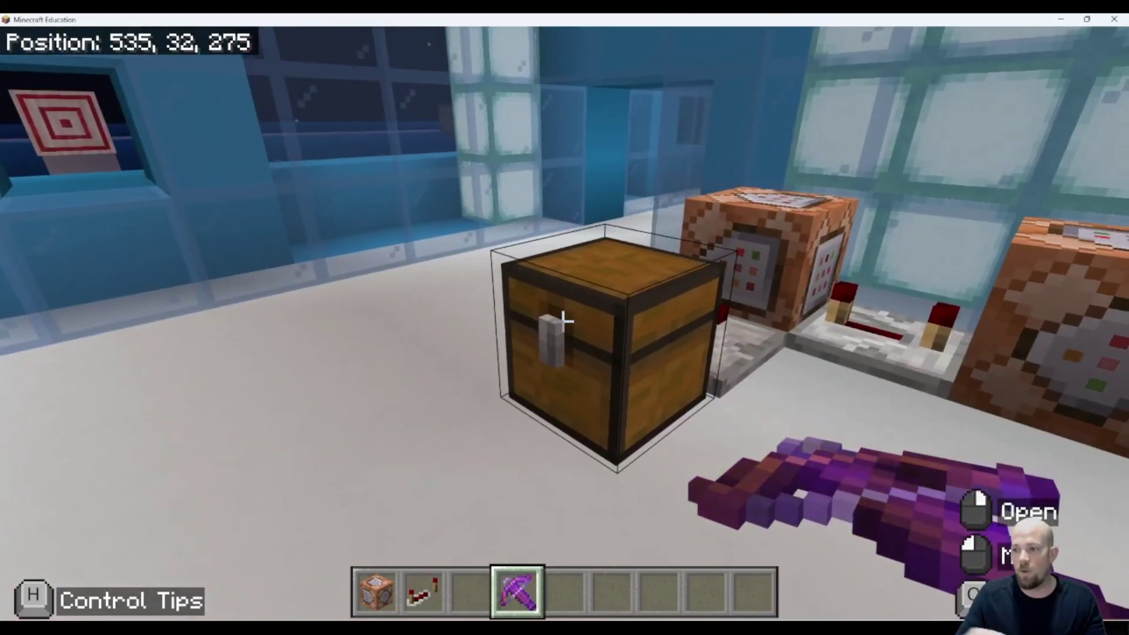